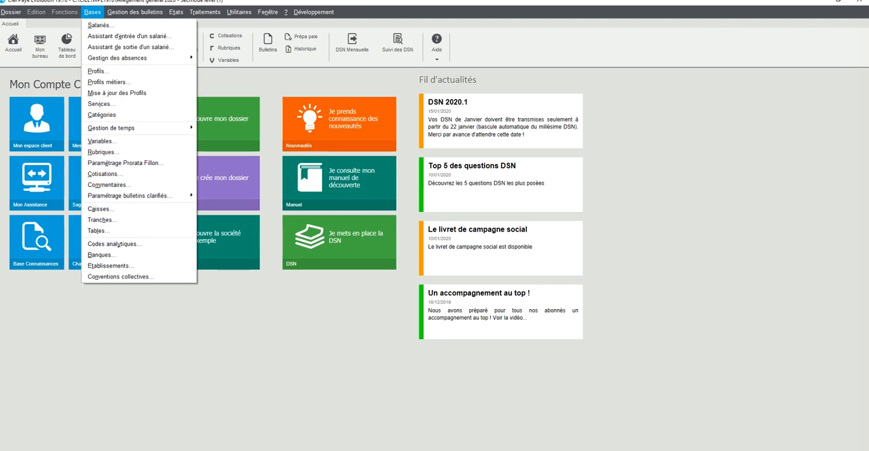
Step: Look through the business profiles list from REDGEN to TFCDDU, including REDGENAPP and REDGENDFS, and close it
click(109, 82)
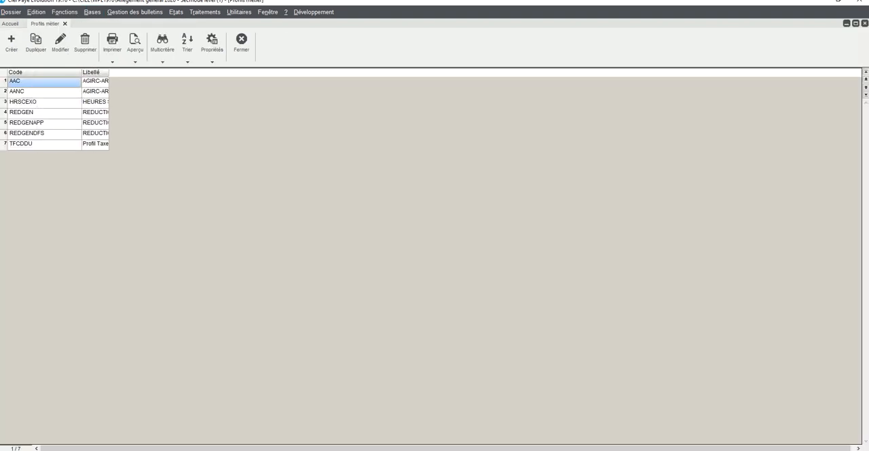
click(44, 114)
click(43, 124)
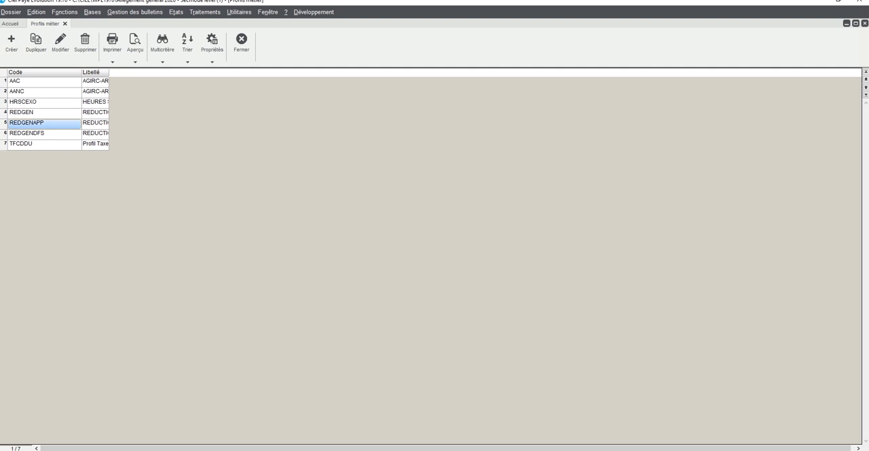
click(44, 134)
click(43, 144)
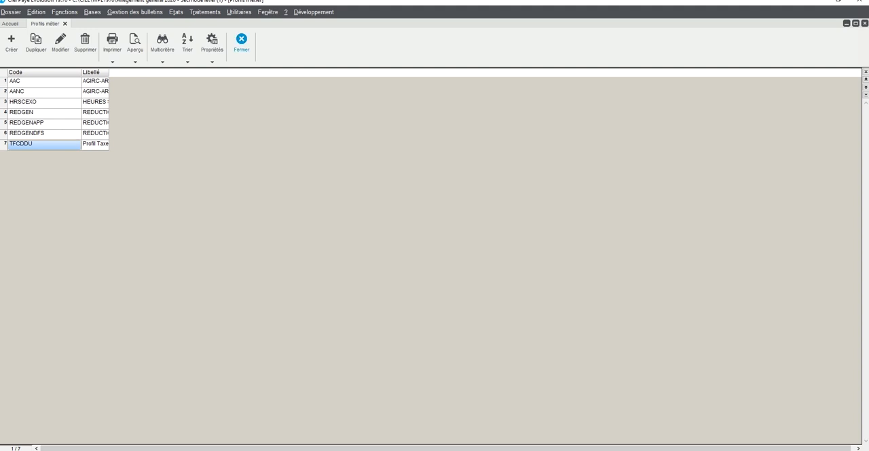
click(241, 42)
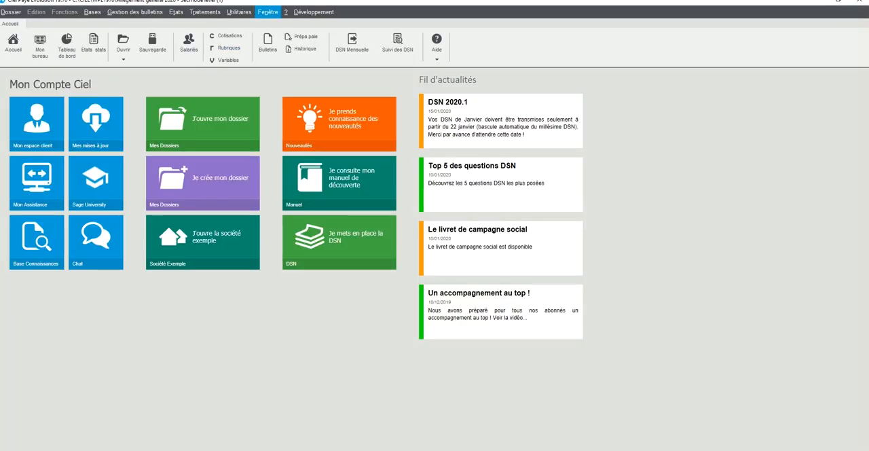
Step: View the available payroll parameter updates, including Nouveautés Légales au 1er Janvier 2020, and leave without applying any
click(239, 12)
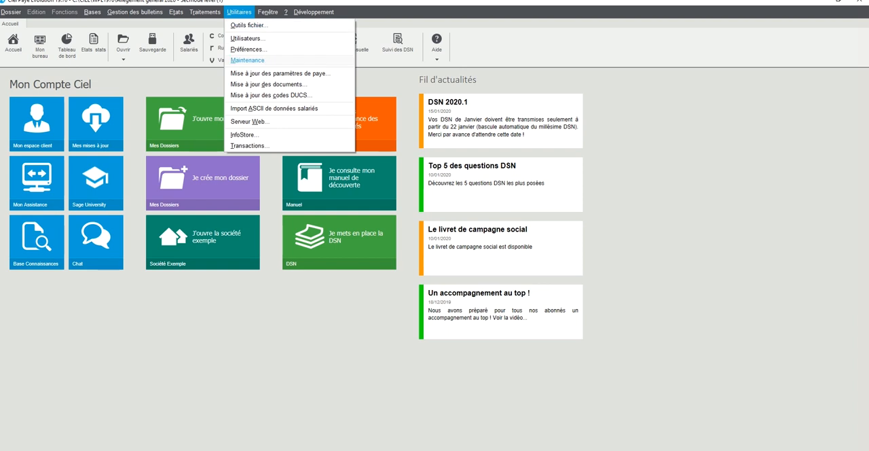
click(280, 73)
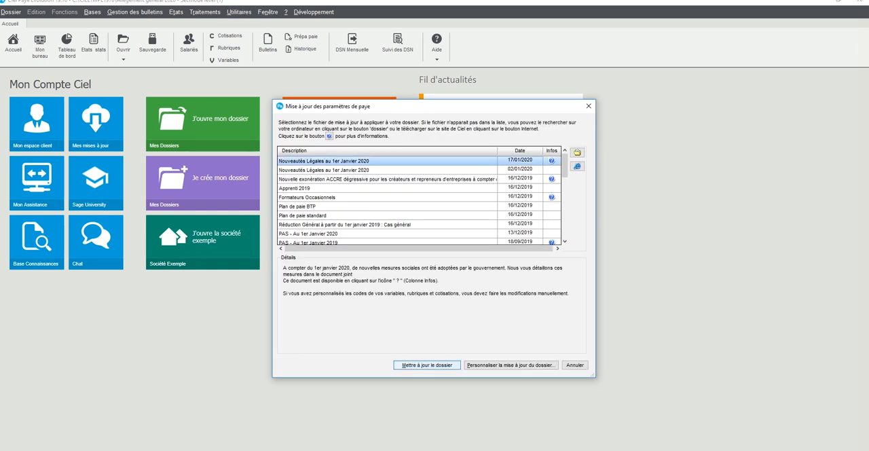
key(Escape)
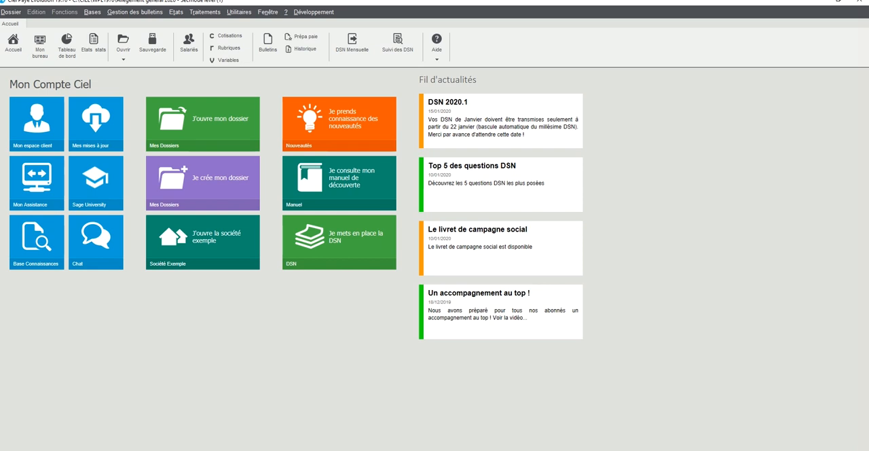
Step: Insert the REDGEN business profile into the non-cadre employee's January payslip
key(alt+g)
key(Return)
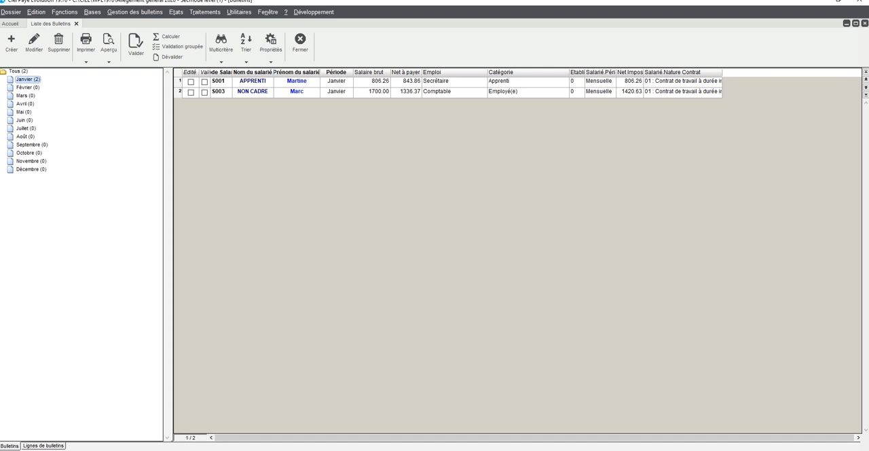
double_click(297, 91)
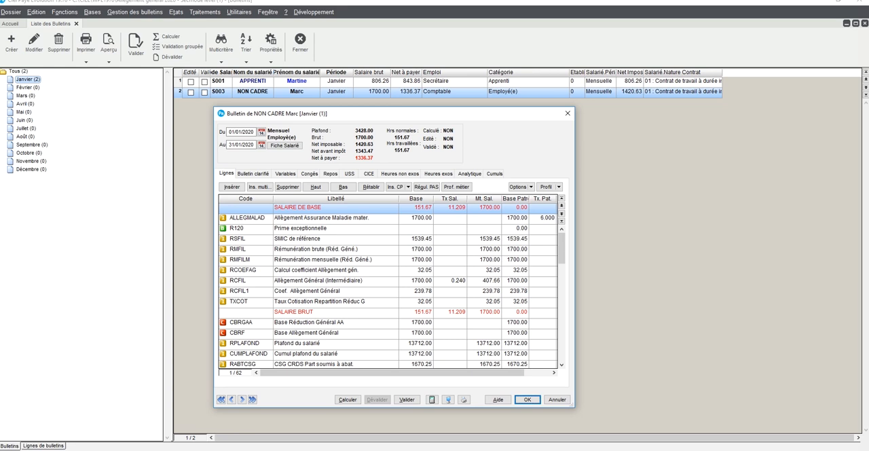
click(457, 186)
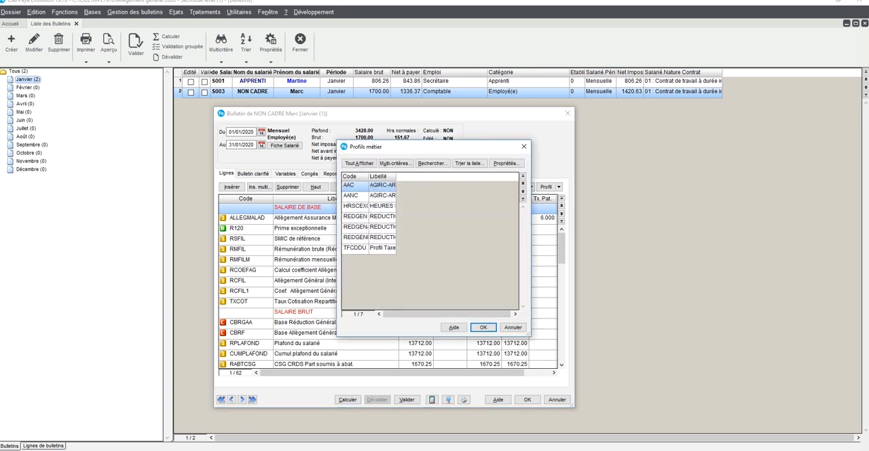
click(374, 216)
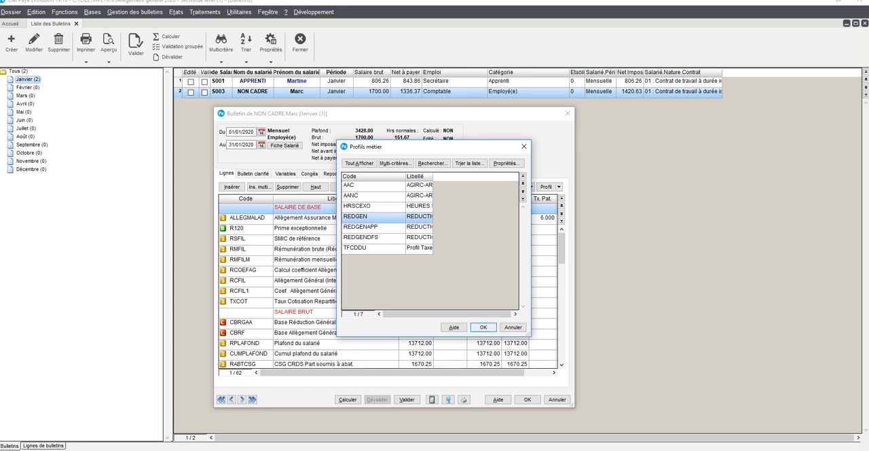
click(483, 326)
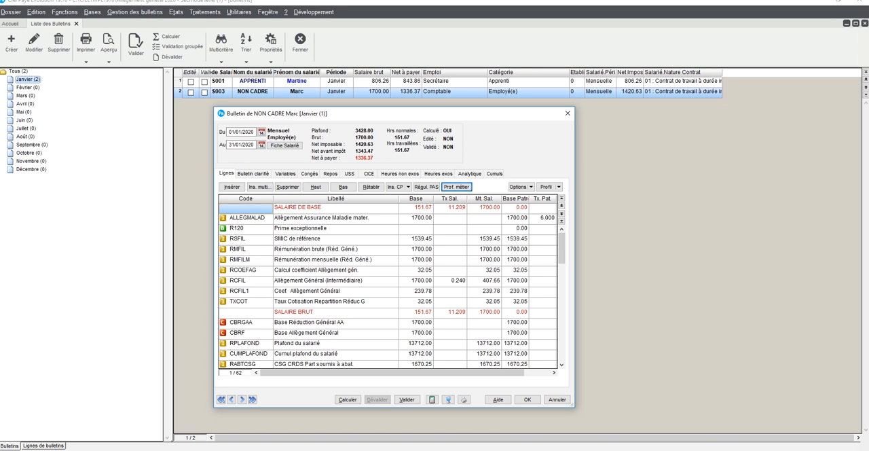
Step: Delete the RCOEFAGREN line (Calcul coefficient Allèg. gén. renf) from the non-cadre employee's payslip
click(246, 292)
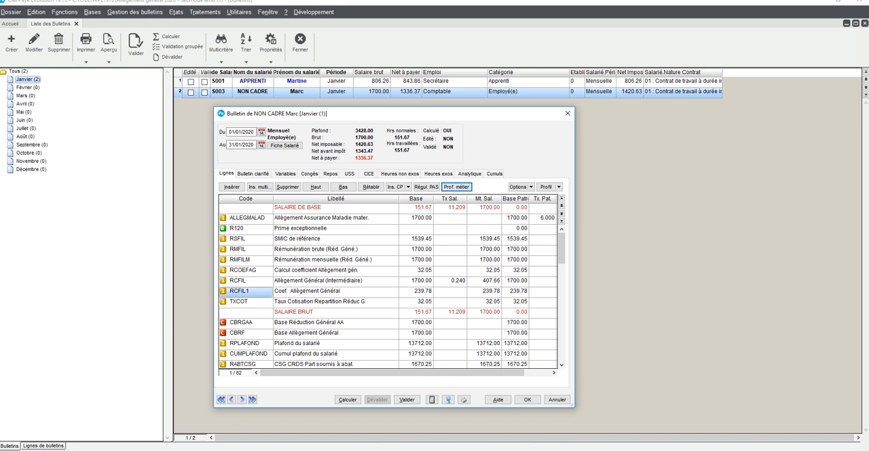
scroll(387, 285, down, 4)
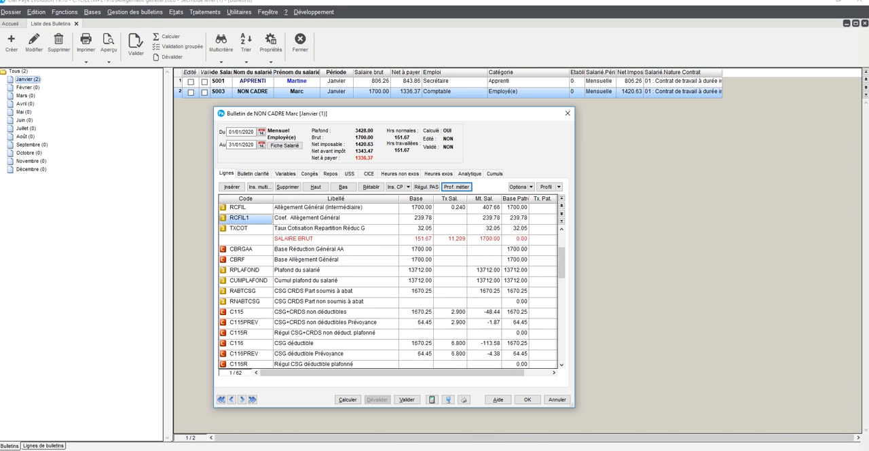
scroll(387, 285, down, 1)
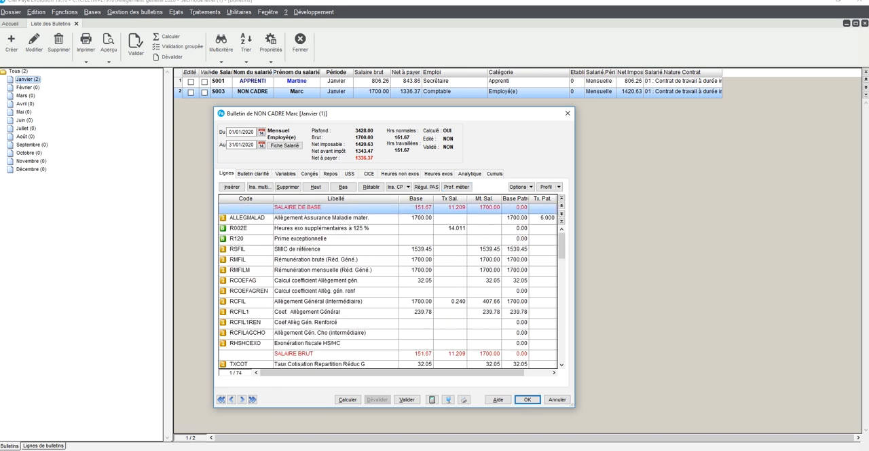
click(248, 291)
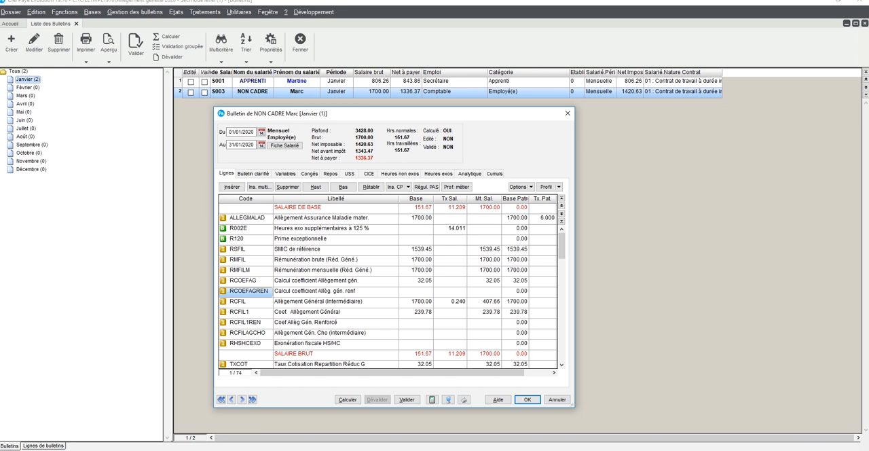
click(416, 292)
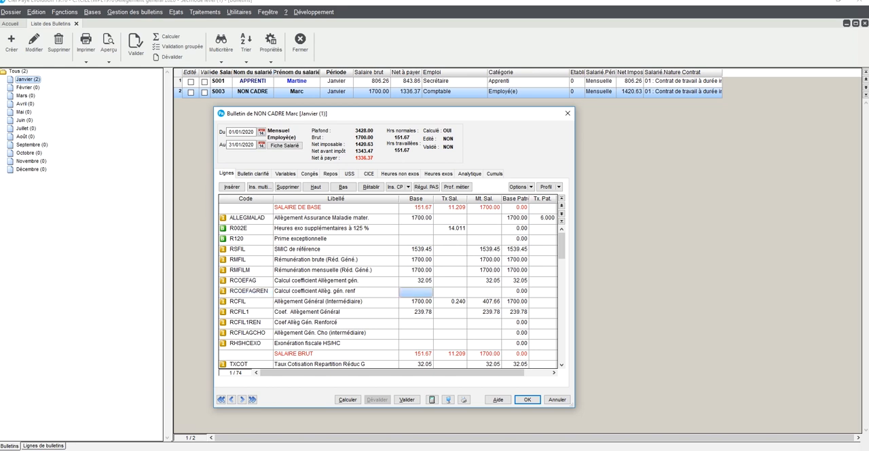
click(249, 291)
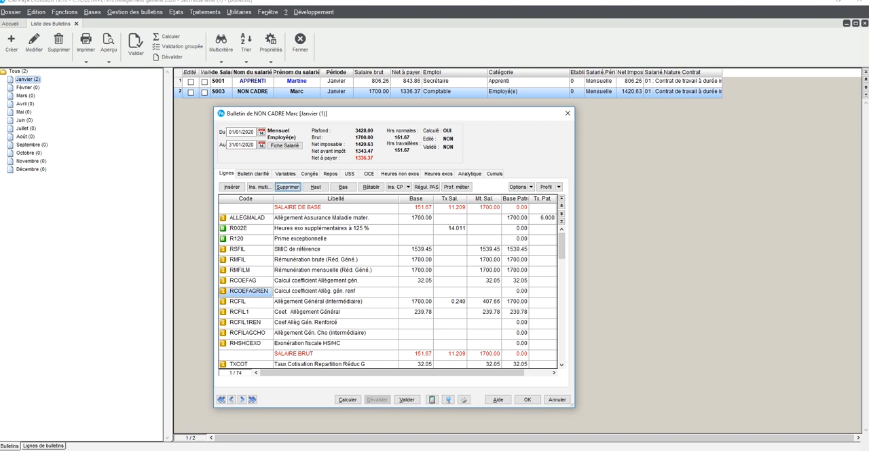
click(288, 186)
key(Return)
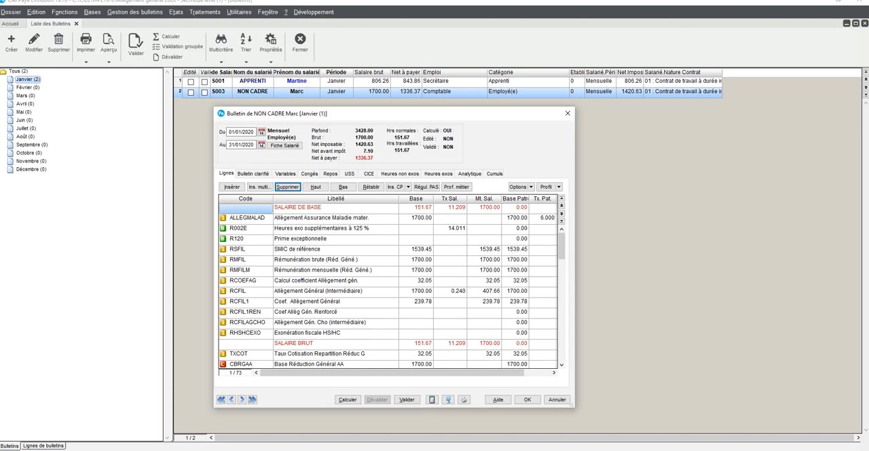
Step: Delete the RCFIL1REN and RCFILAGCHO lines from the non-cadre employee's payslip
click(245, 291)
click(245, 312)
click(287, 186)
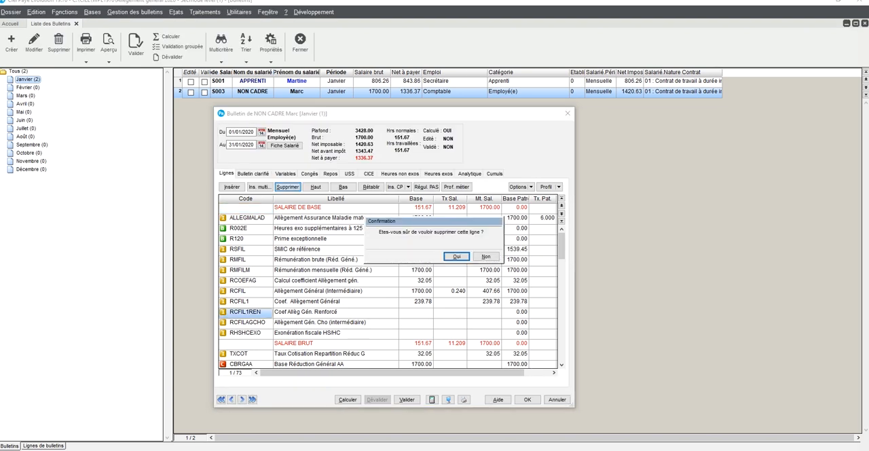
click(456, 255)
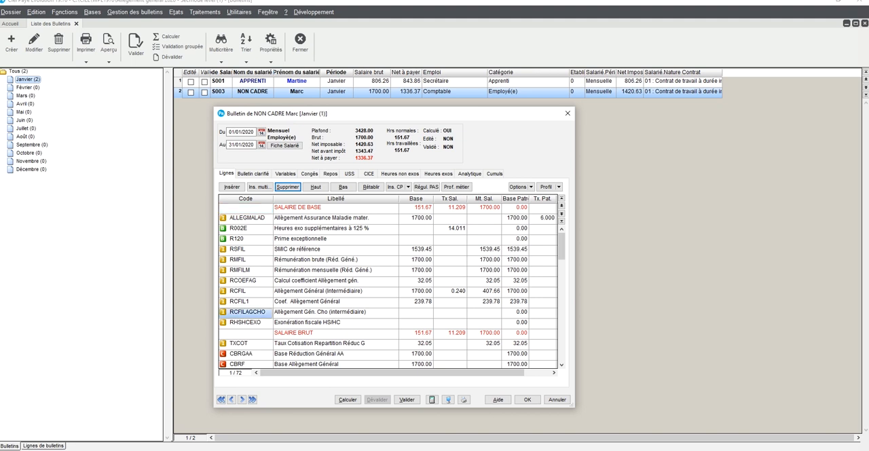
click(288, 187)
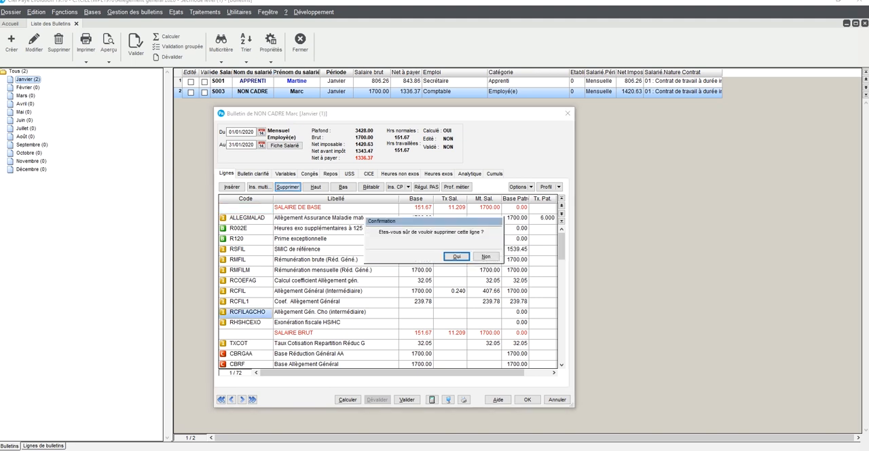
click(456, 256)
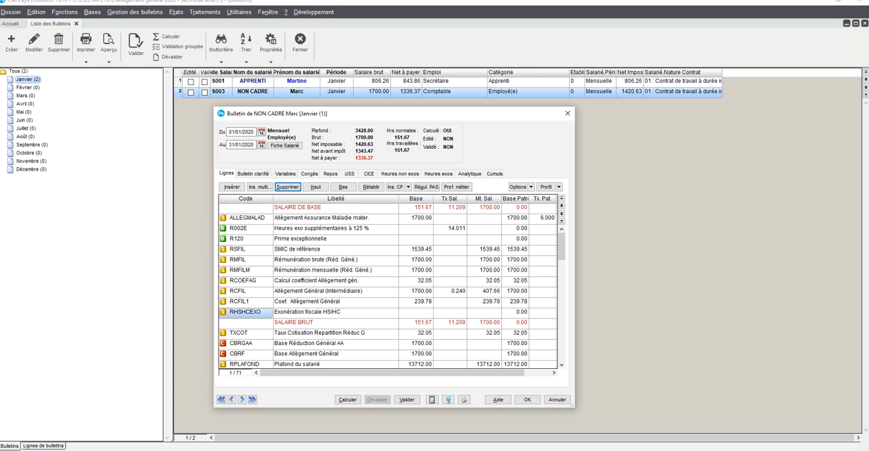
Step: Examine the general relief lines in the payslip: CBRGAA, CBRF, TOTCOTISAG, CFIL800, CFIL800A, CFIL800PAA and CFIL800REN
click(246, 344)
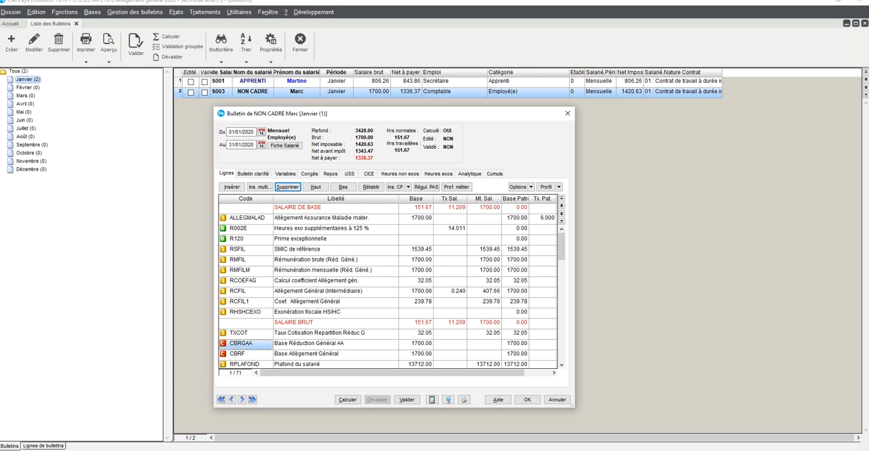
click(245, 353)
scroll(388, 286, down, 4)
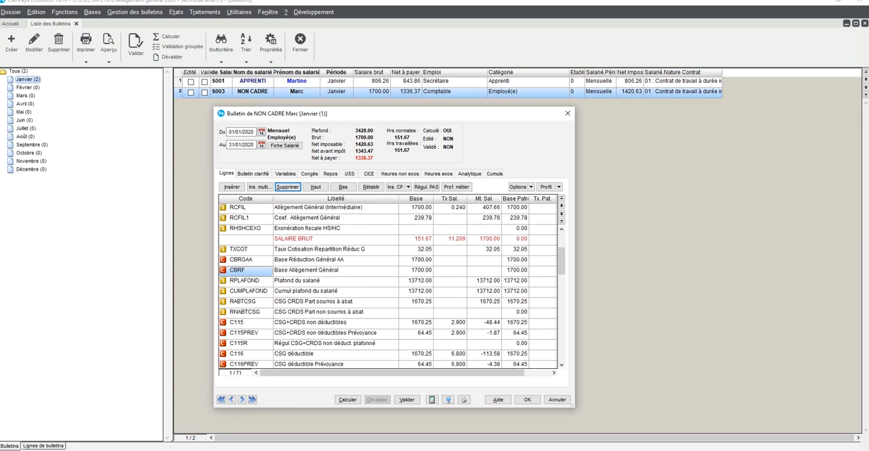
scroll(388, 285, down, 10)
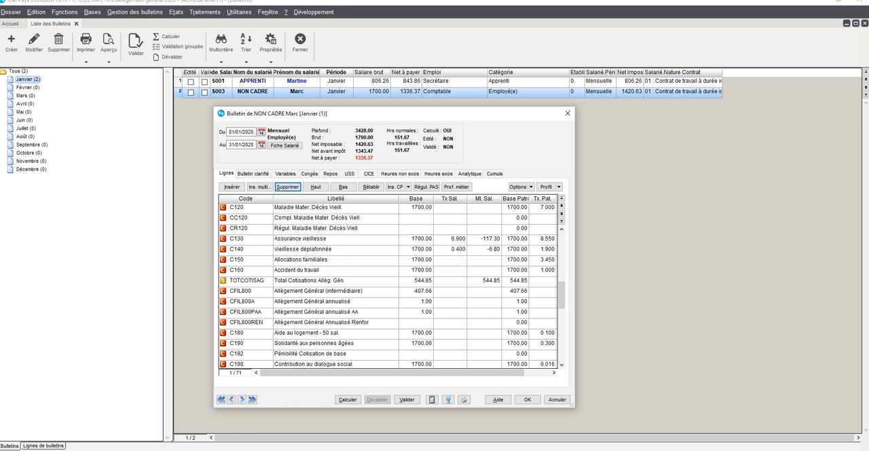
click(247, 281)
click(247, 291)
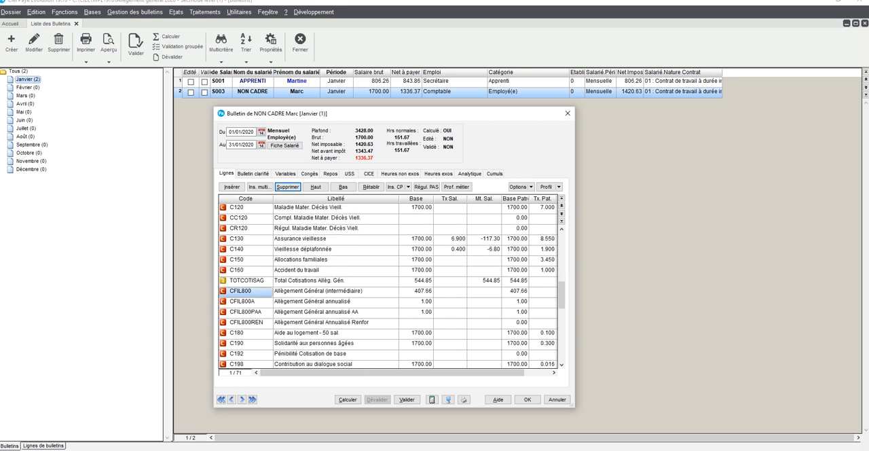
click(246, 301)
click(247, 312)
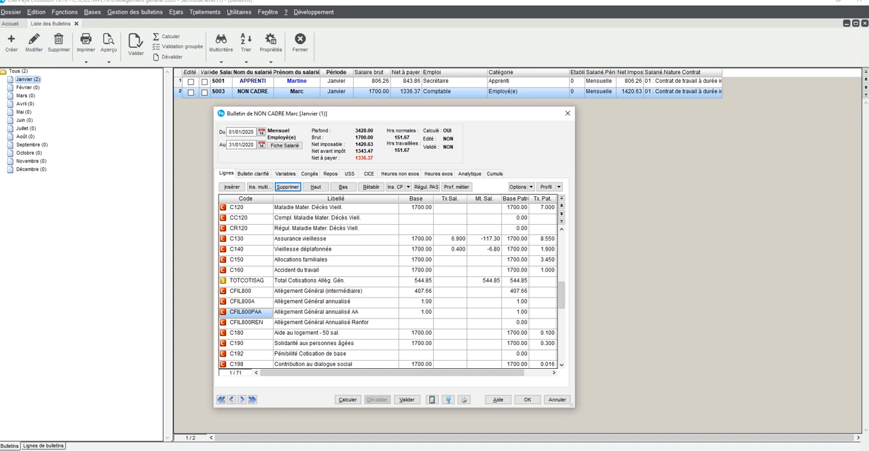
click(246, 323)
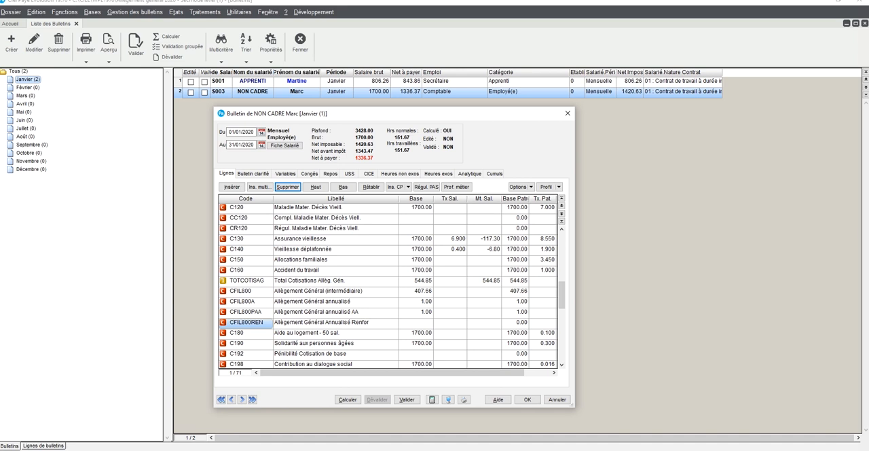
click(246, 302)
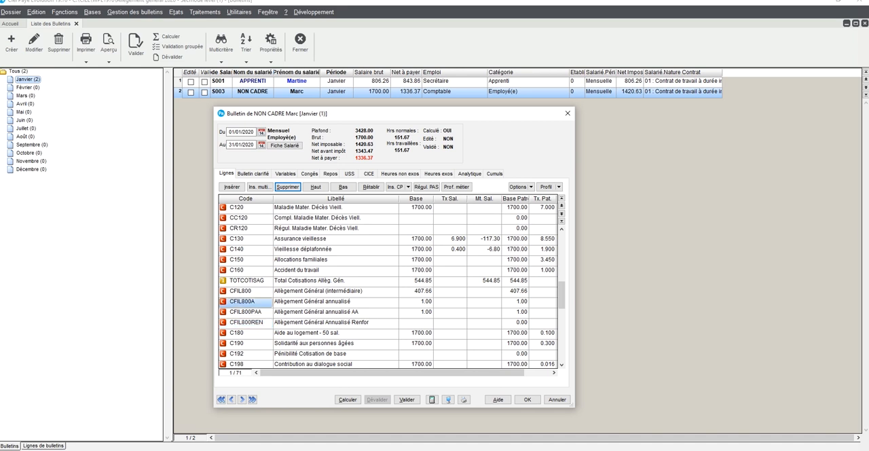
Step: Delete the CFIL800REN line (Allègement Général Annualisé Renfor) and save the non-cadre employee's payslip
click(246, 323)
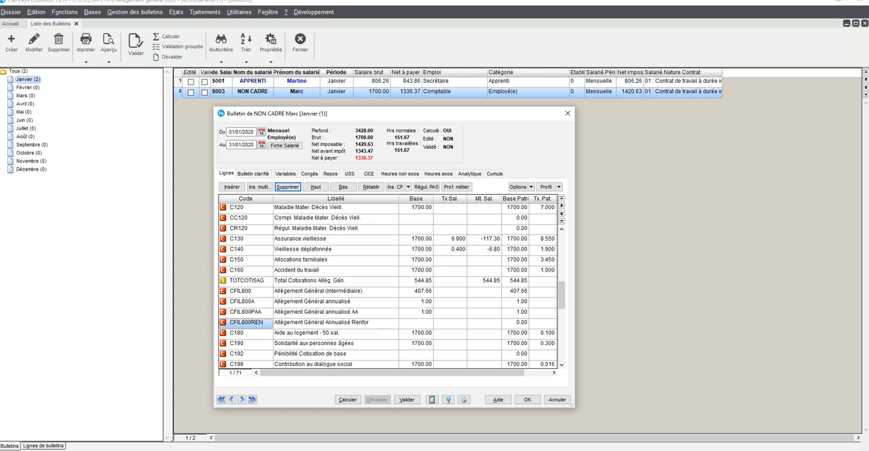
click(288, 186)
click(457, 256)
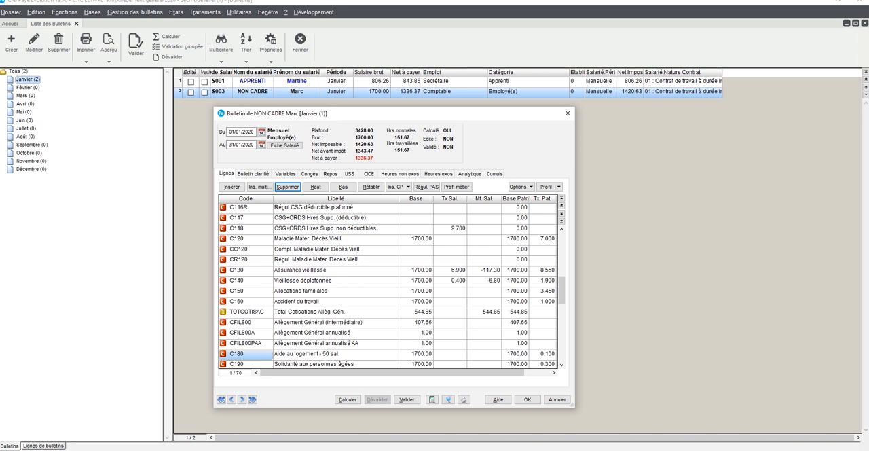
click(526, 399)
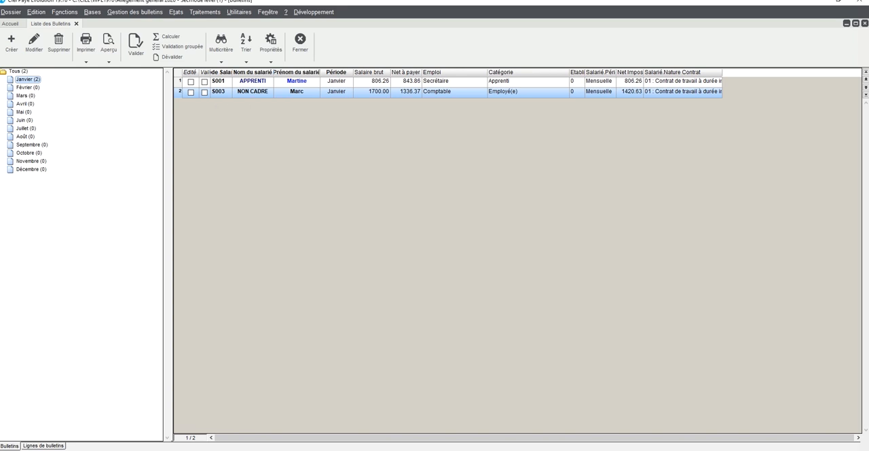
Step: Insert the REDGENAPP business profile into the apprentice's January payslip
double_click(297, 81)
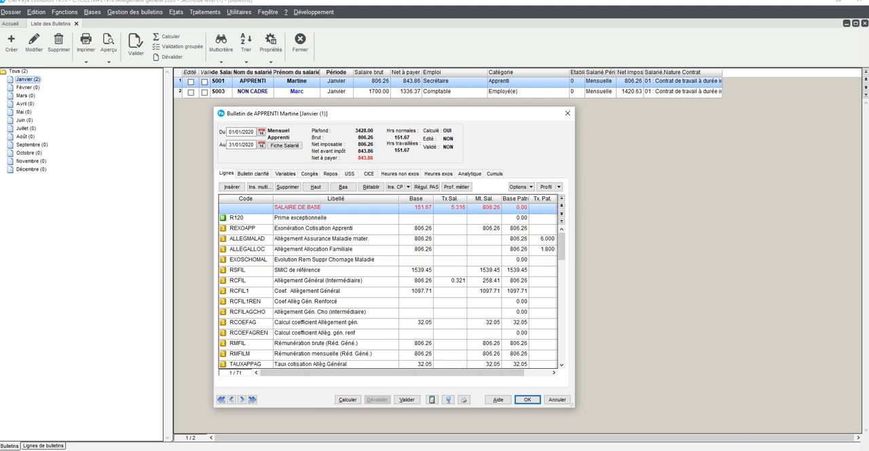
click(456, 186)
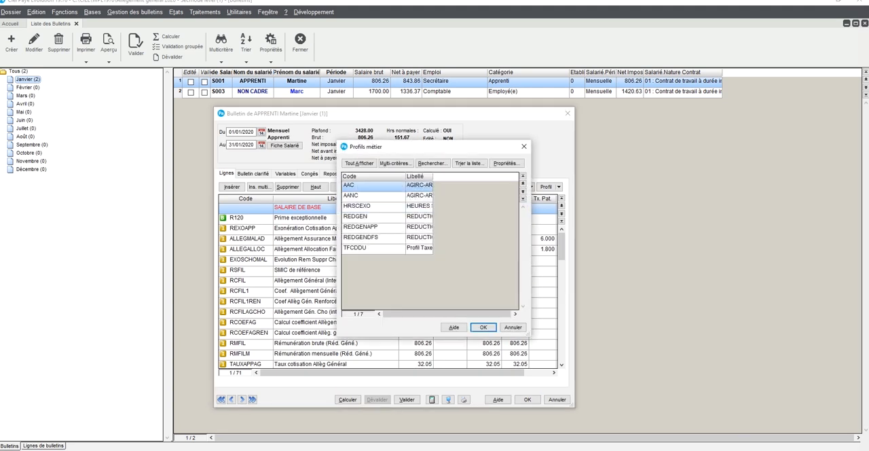
click(360, 227)
key(Return)
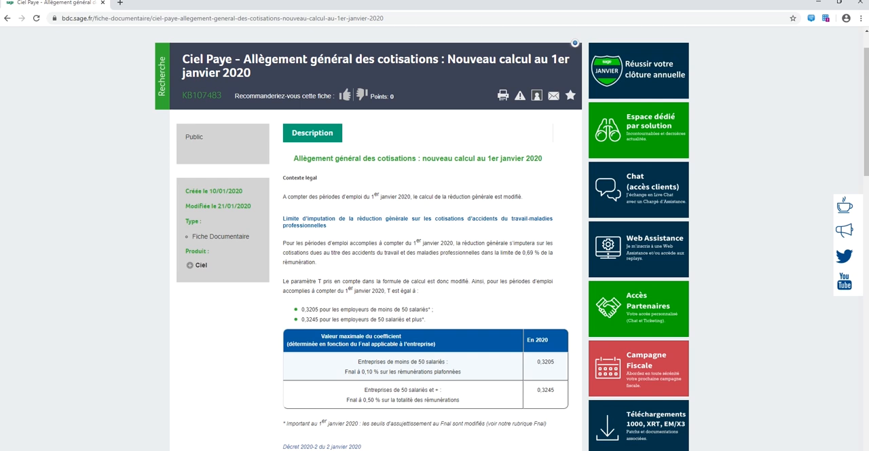
Step: In the browser, read the Sage article on the new general contribution relief calculation from 1 January 2020
scroll(434, 237, down, 6)
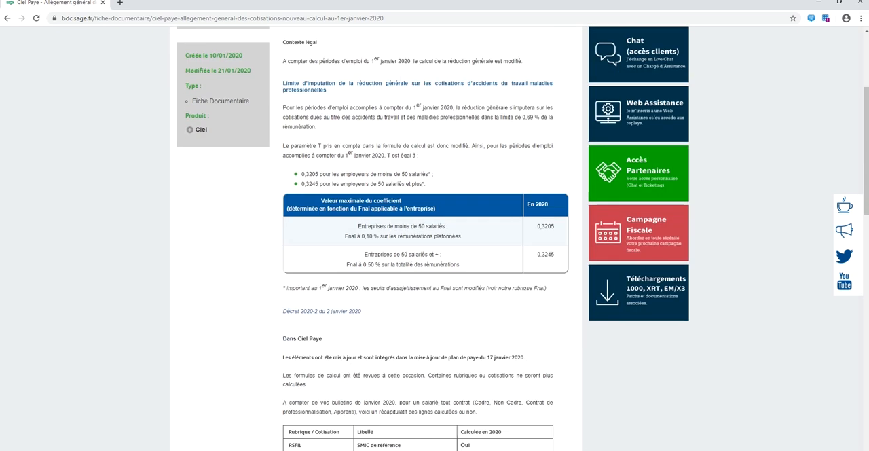